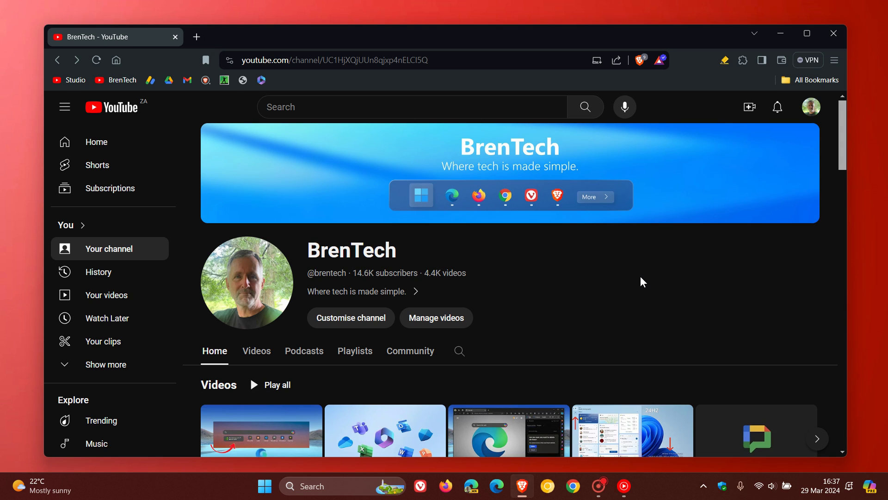
Step: Play the Market Alerts bookmarks video, pause it at 0:05, and go back to the BrenTech channel
left_click(246, 434)
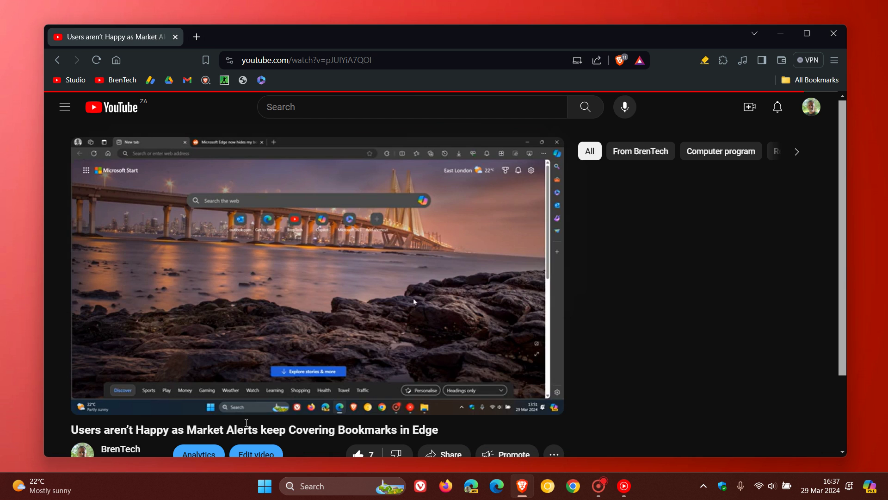
scroll(187, 327, "down", 2)
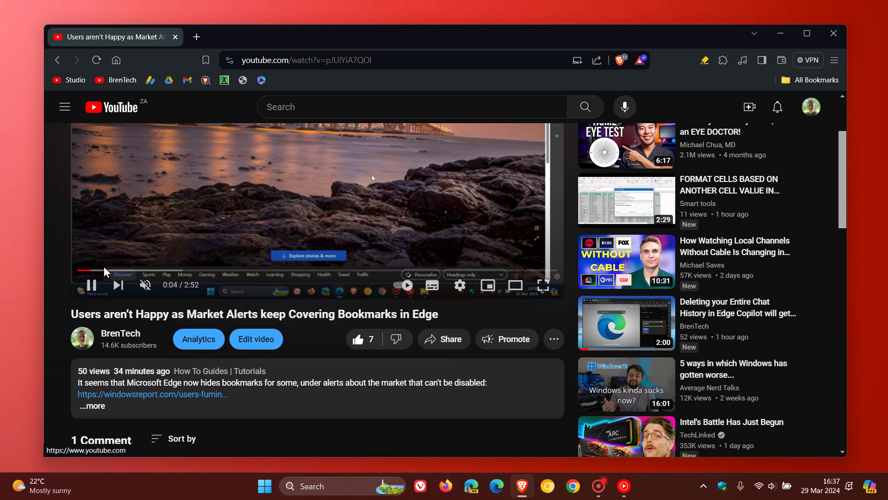
left_click(91, 285)
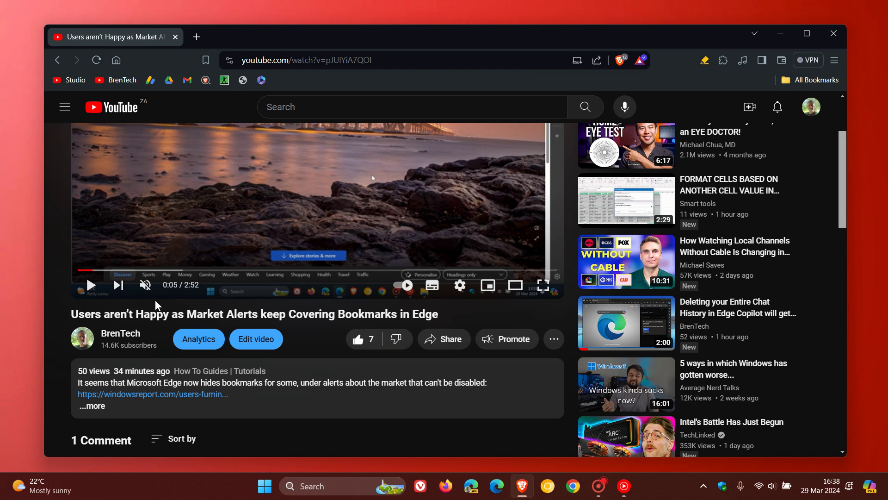
left_click(116, 81)
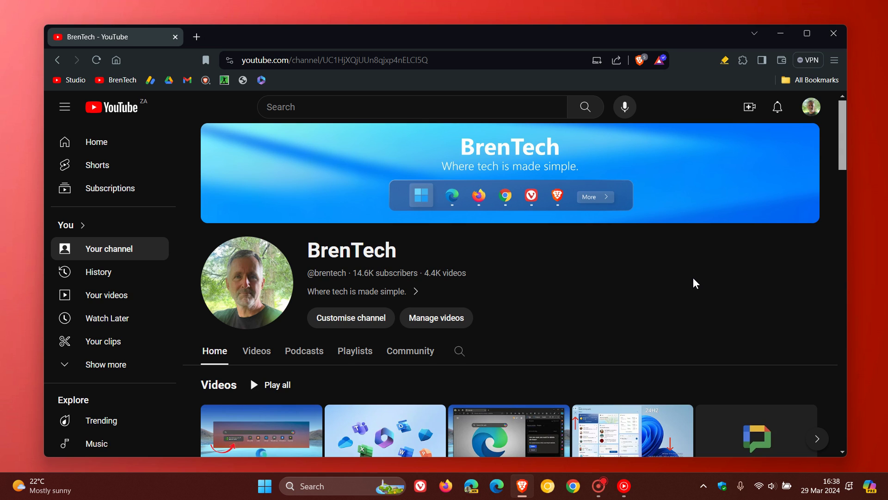
Step: Play the first video (Market Alerts) briefly in a private window, pause it, then close that window
scroll(599, 236, "down", 2)
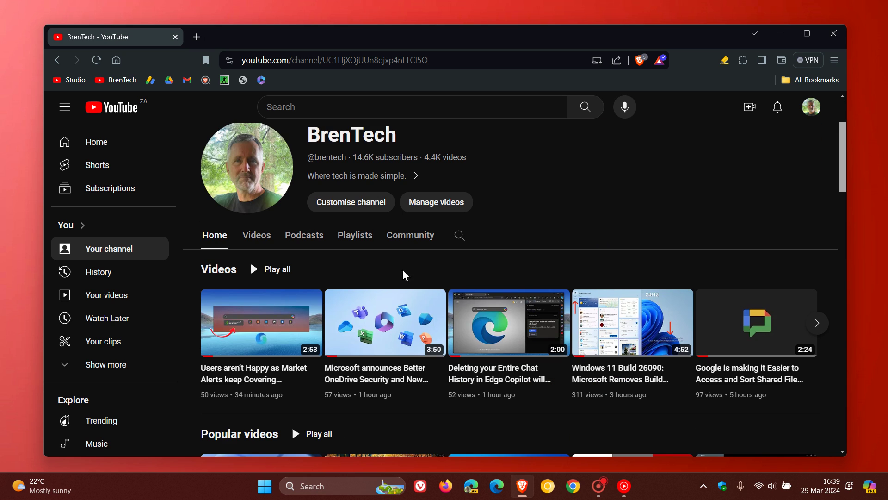
right_click(266, 368)
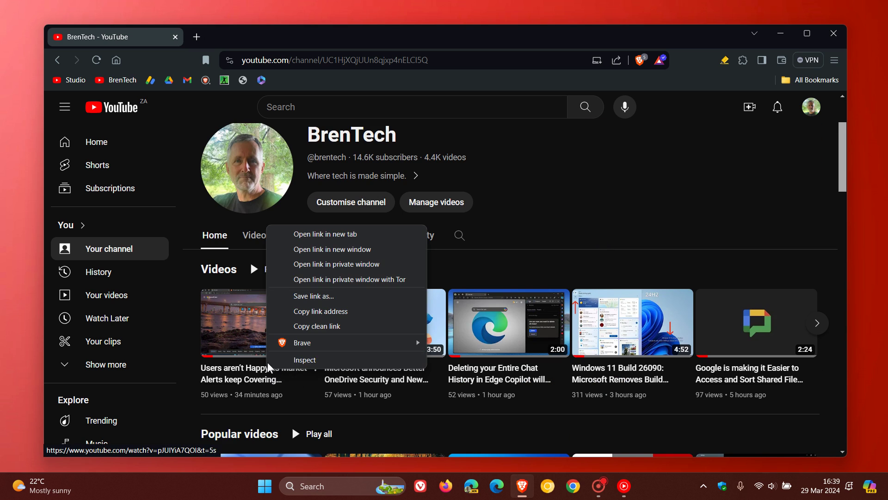
left_click(319, 264)
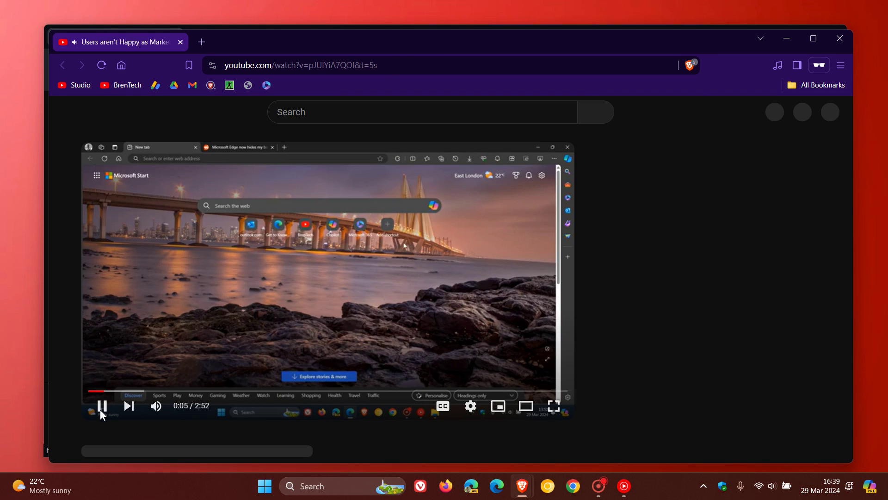
left_click(102, 407)
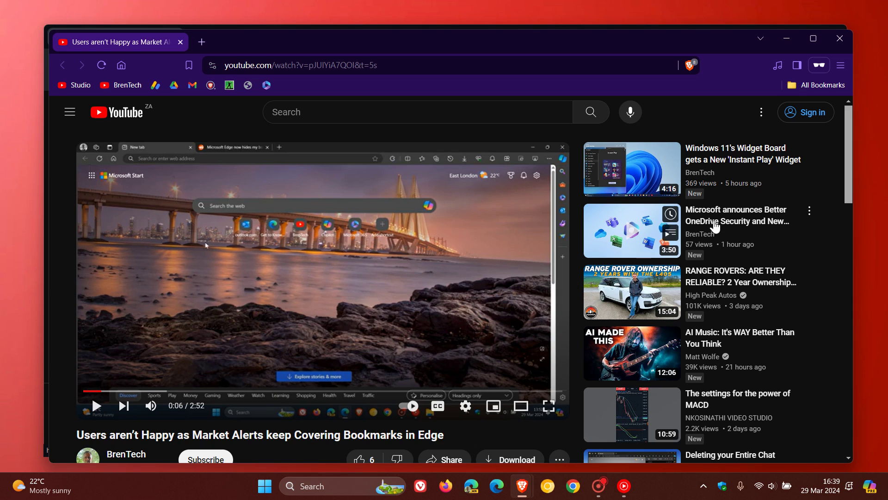
left_click(838, 45)
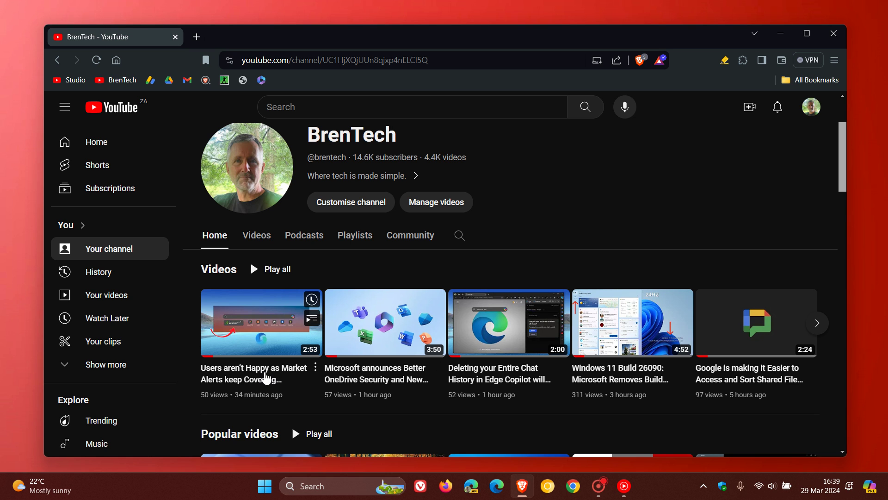
Step: Resume the Market Alerts video, pause it at 0:11, and return to the BrenTech channel page
left_click(264, 371)
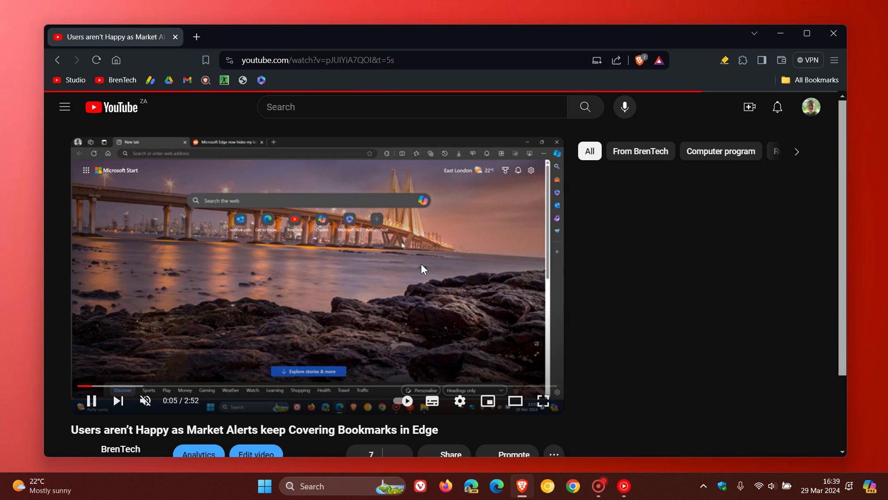
scroll(295, 263, "down", 1)
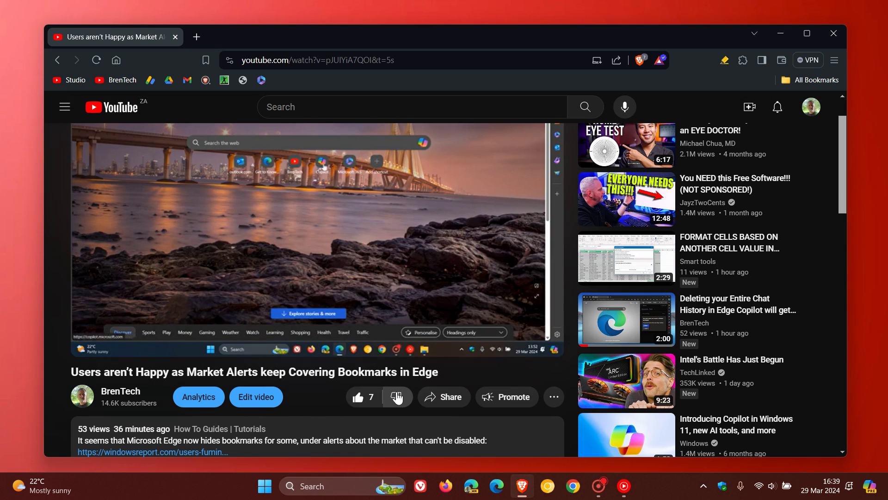
left_click(91, 342)
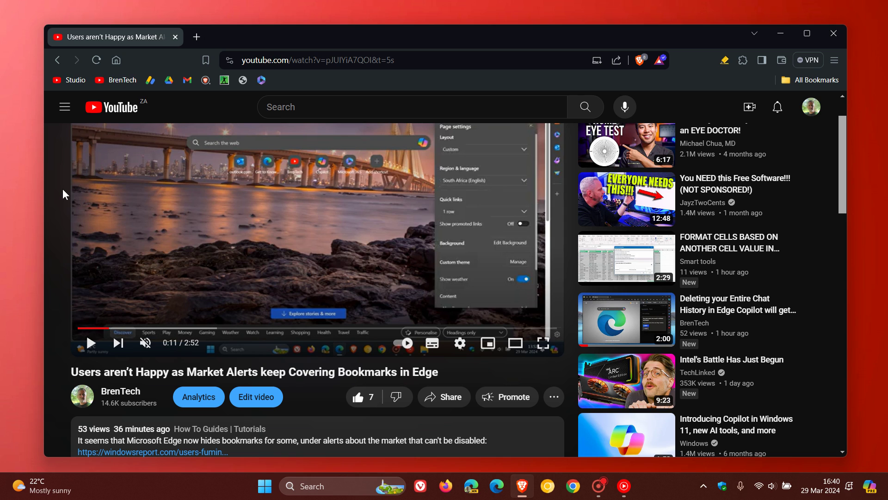
left_click(112, 78)
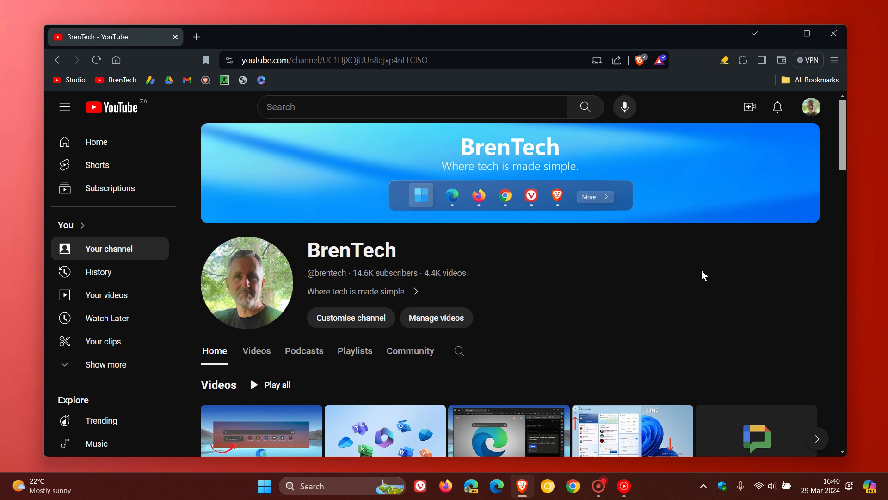
Step: Reopen the Market Alerts video, view the Home Eye Test recommendation's options, then go back to BrenTech
left_click(244, 430)
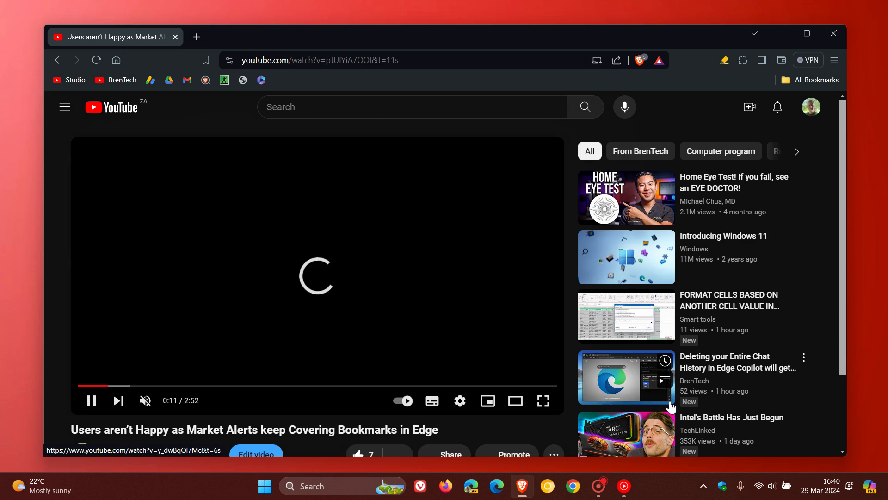
mouse_move(807, 185)
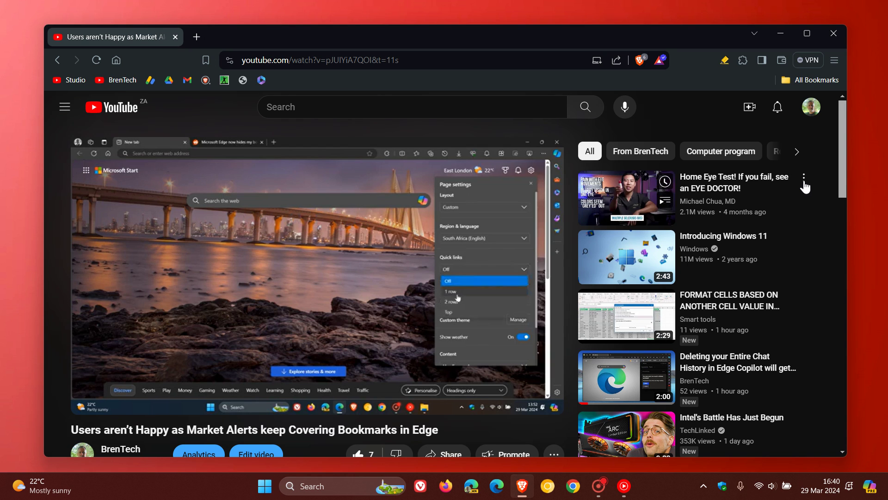
left_click(804, 180)
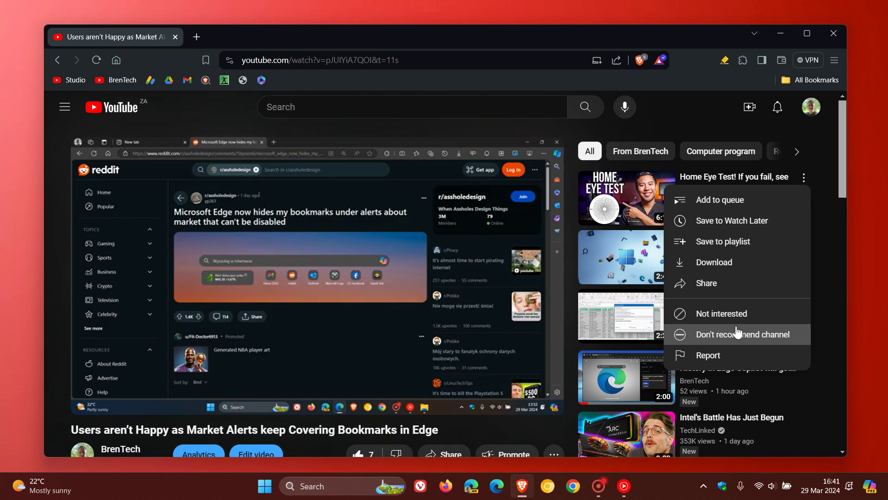
left_click(123, 80)
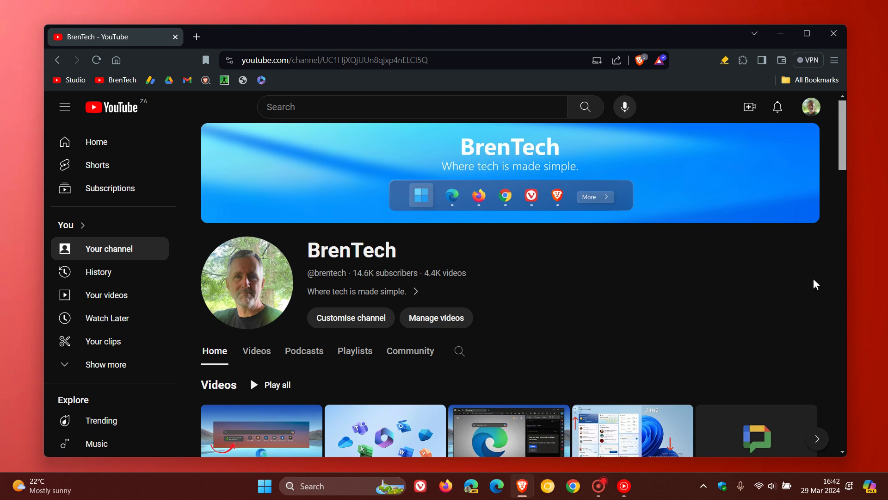
Step: Browse the watch and search history cards on Your data in YouTube, then open YouTube History in My Activity
left_click(811, 109)
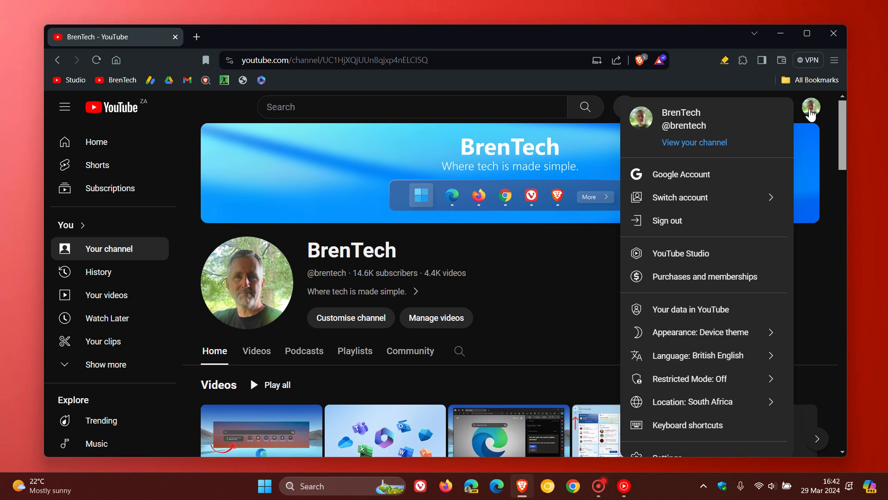
left_click(684, 308)
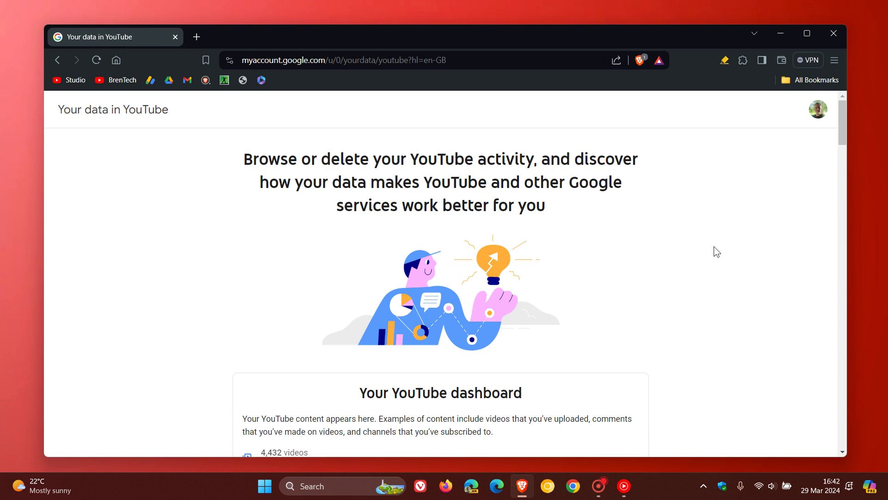
scroll(716, 250, "down", 2)
scroll(716, 251, "down", 2)
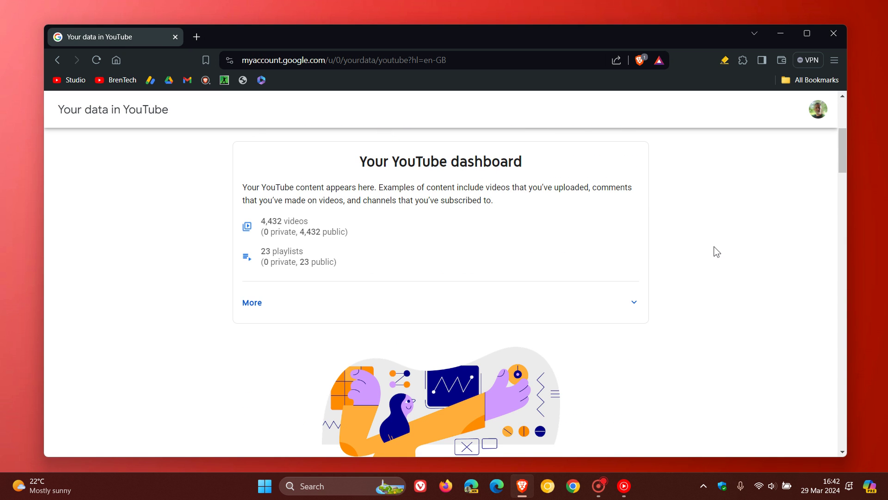
scroll(714, 247, "down", 6)
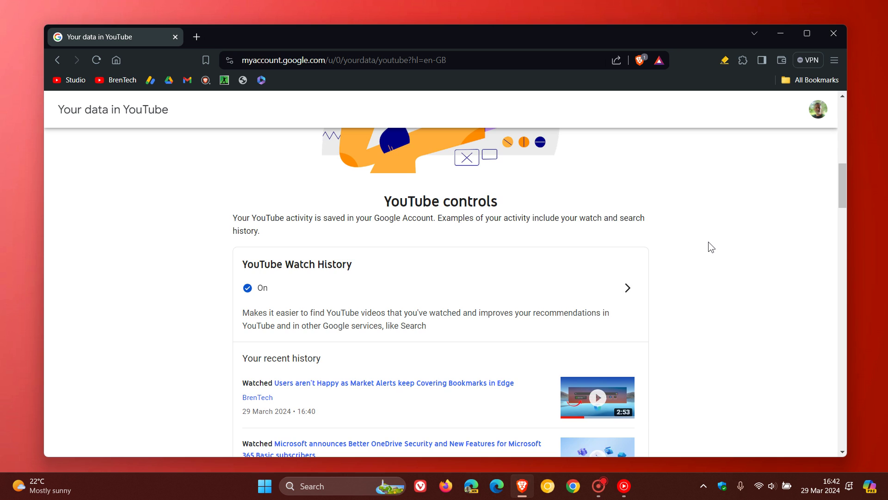
scroll(708, 242, "up", 5)
scroll(711, 246, "down", 5)
scroll(708, 242, "down", 3)
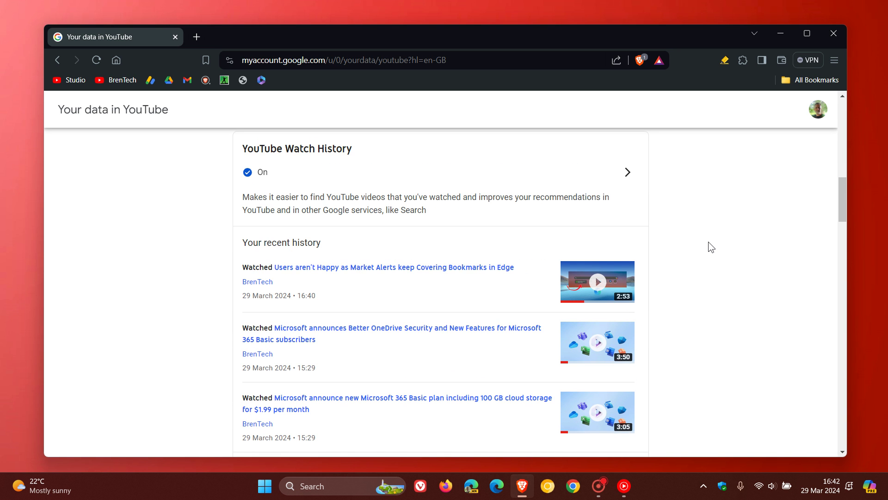
scroll(711, 247, "down", 1)
scroll(711, 247, "down", 5)
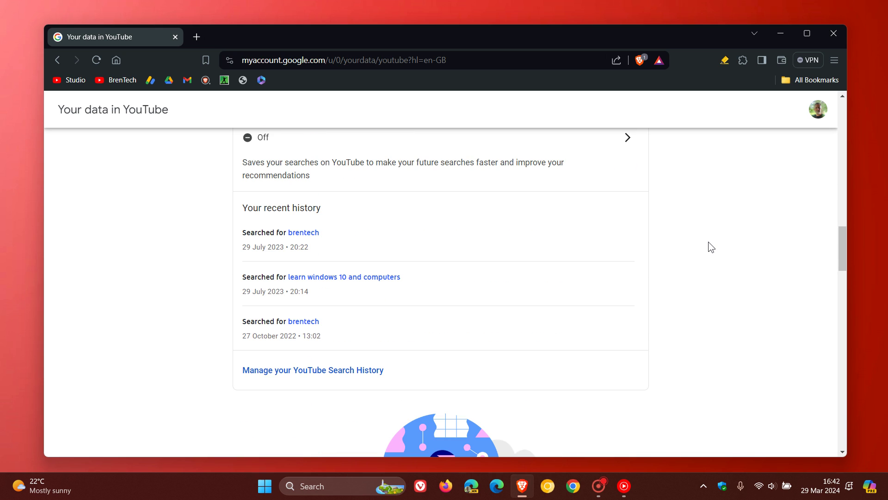
left_click(379, 369)
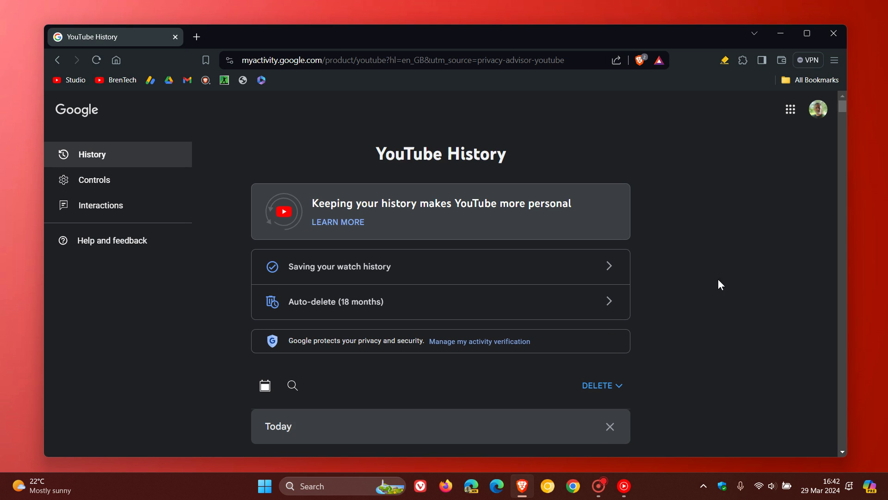
Step: View the Delete today, custom range and all time options, dismiss them, and return to BrenTech
scroll(716, 288, "down", 1)
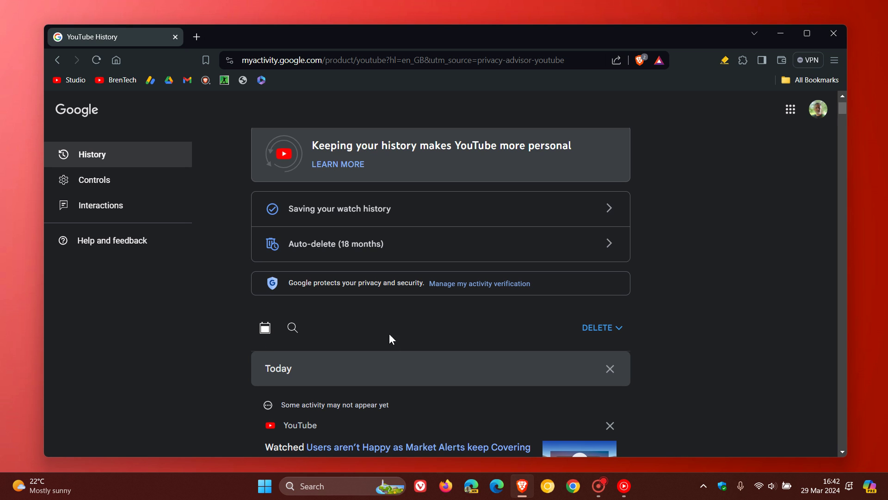
left_click(589, 329)
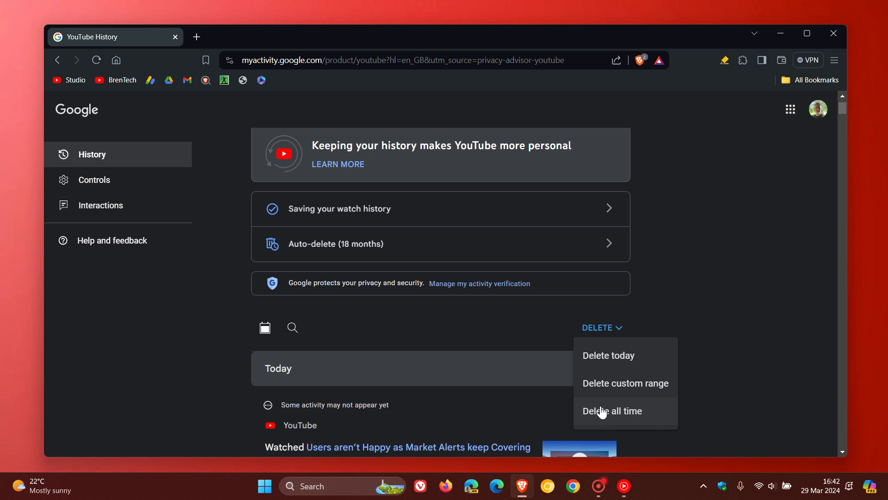
left_click(760, 316)
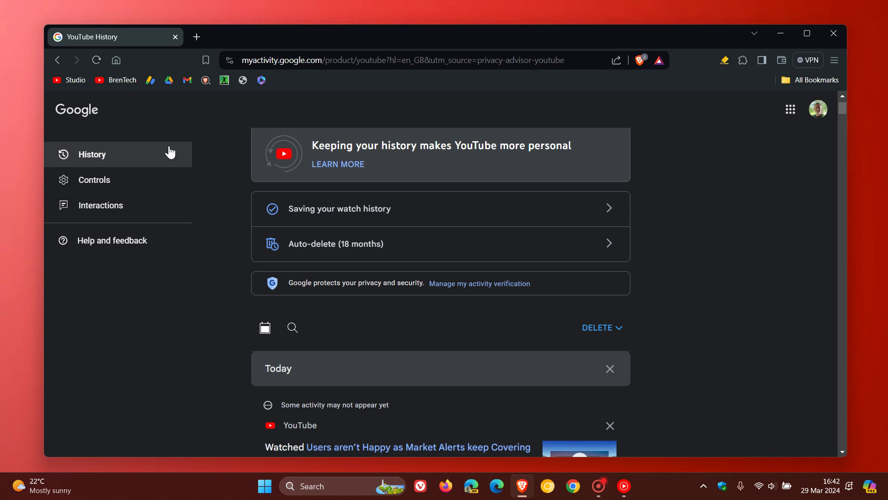
left_click(118, 78)
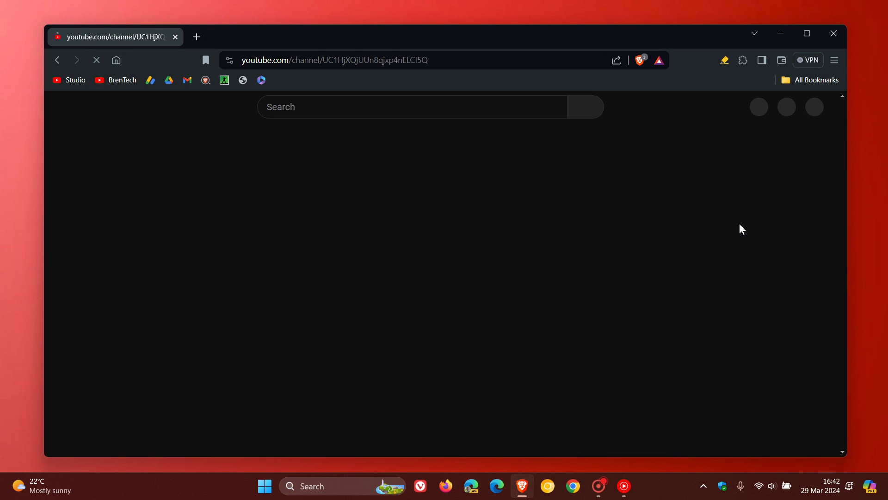